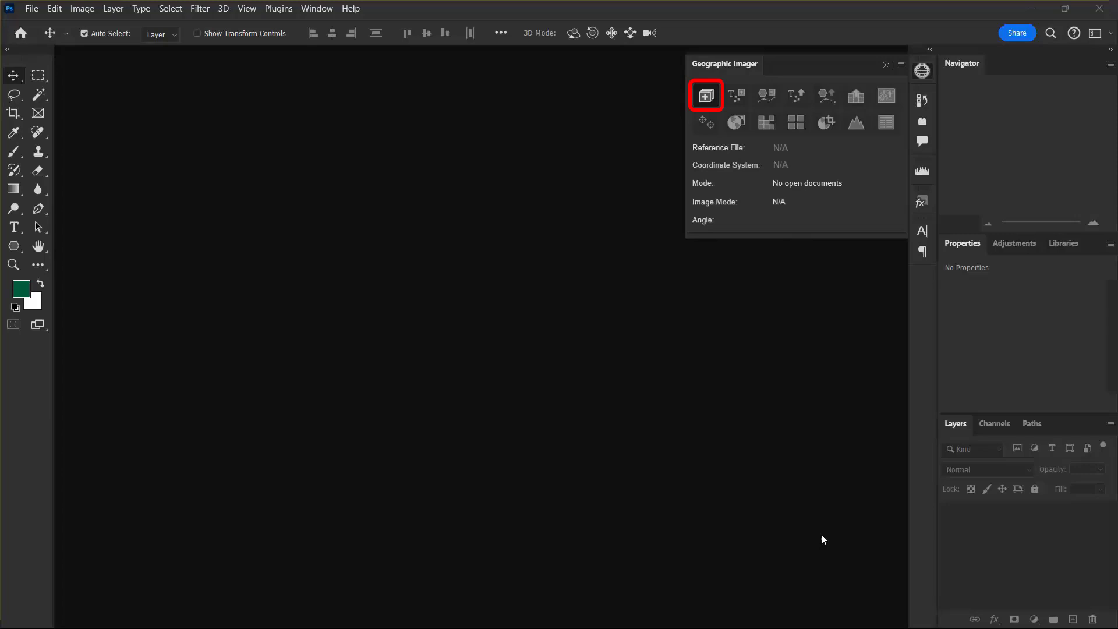
- Import boston-east.tif as a GeoTIFF source in Advanced Import and dismiss the layer notice
click(706, 97)
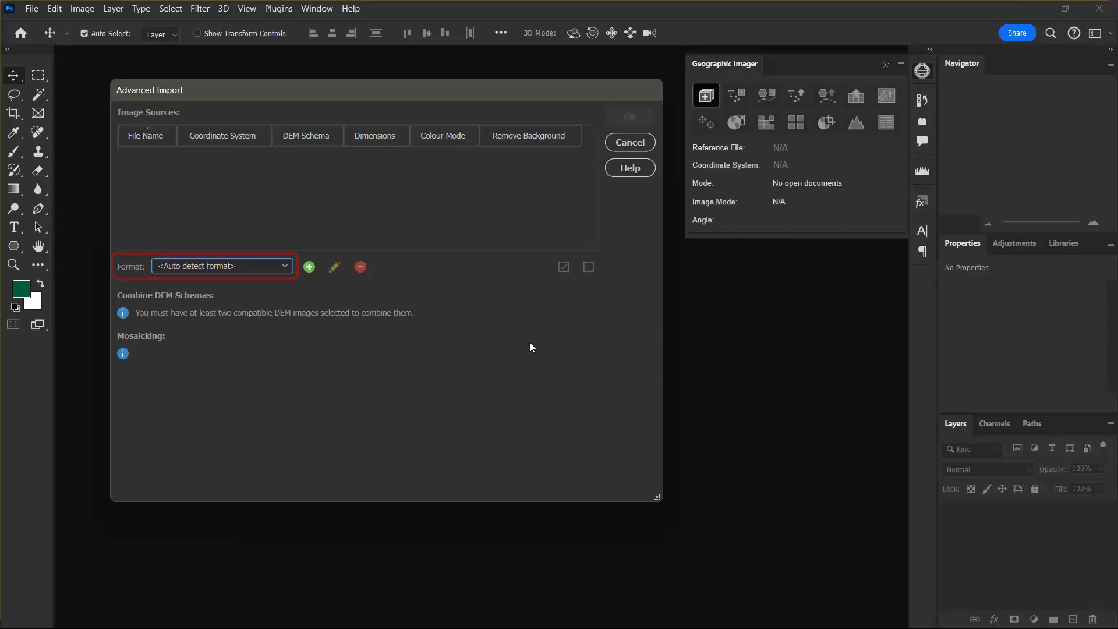
click(284, 265)
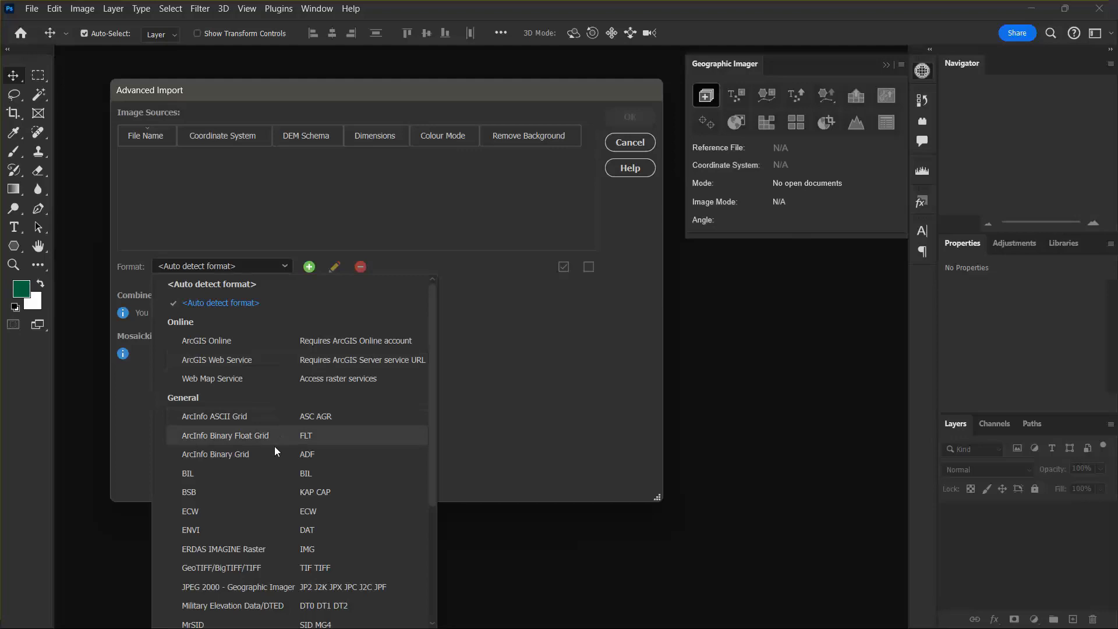
click(260, 567)
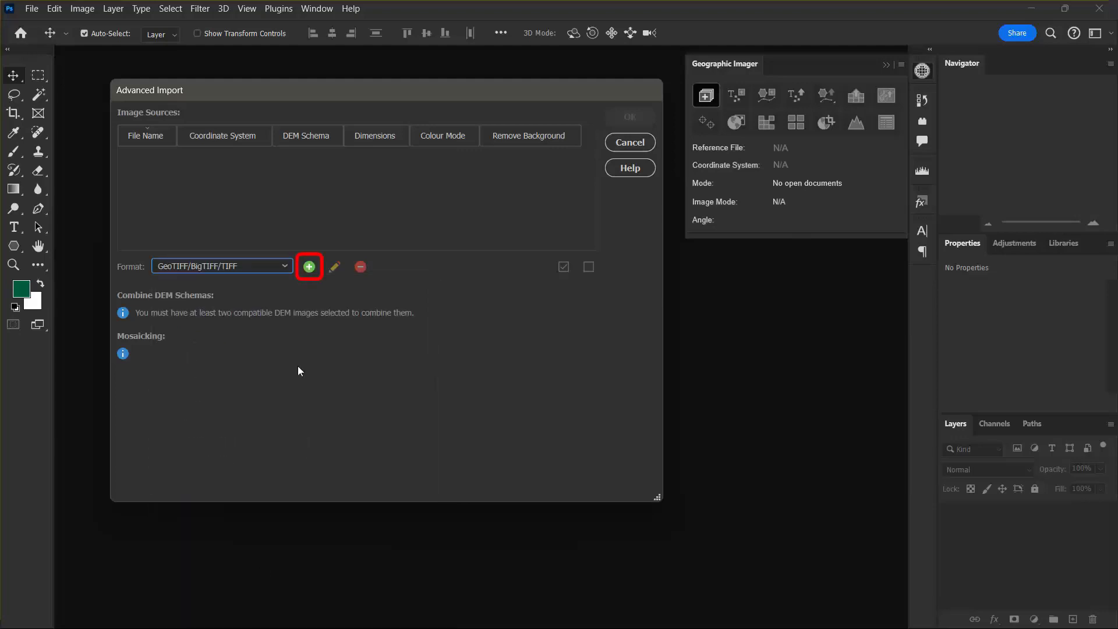
click(308, 267)
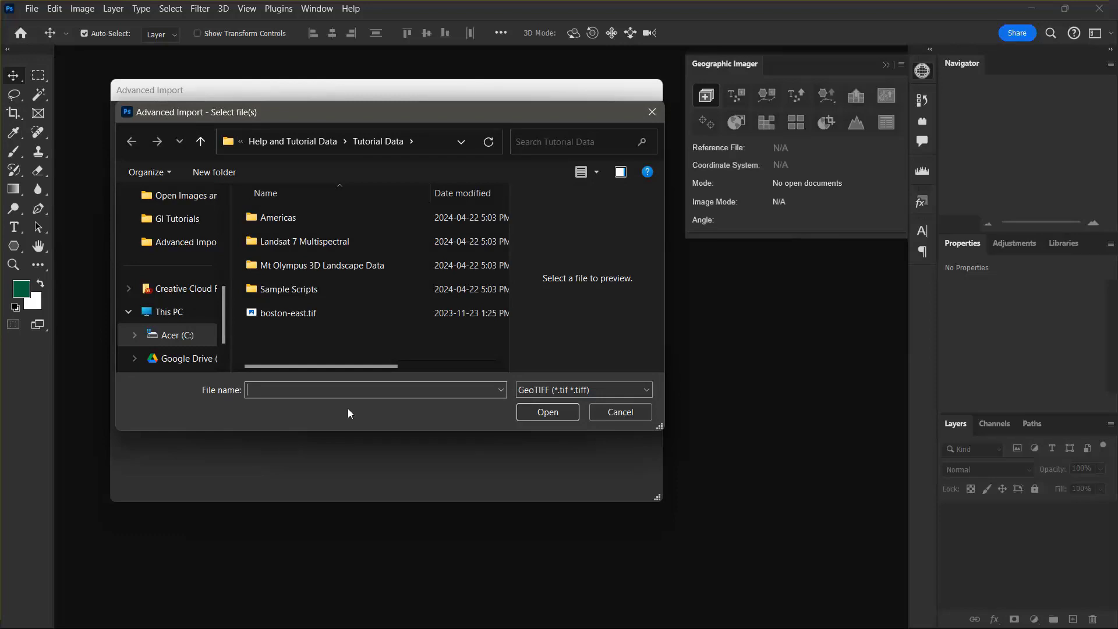
click(359, 314)
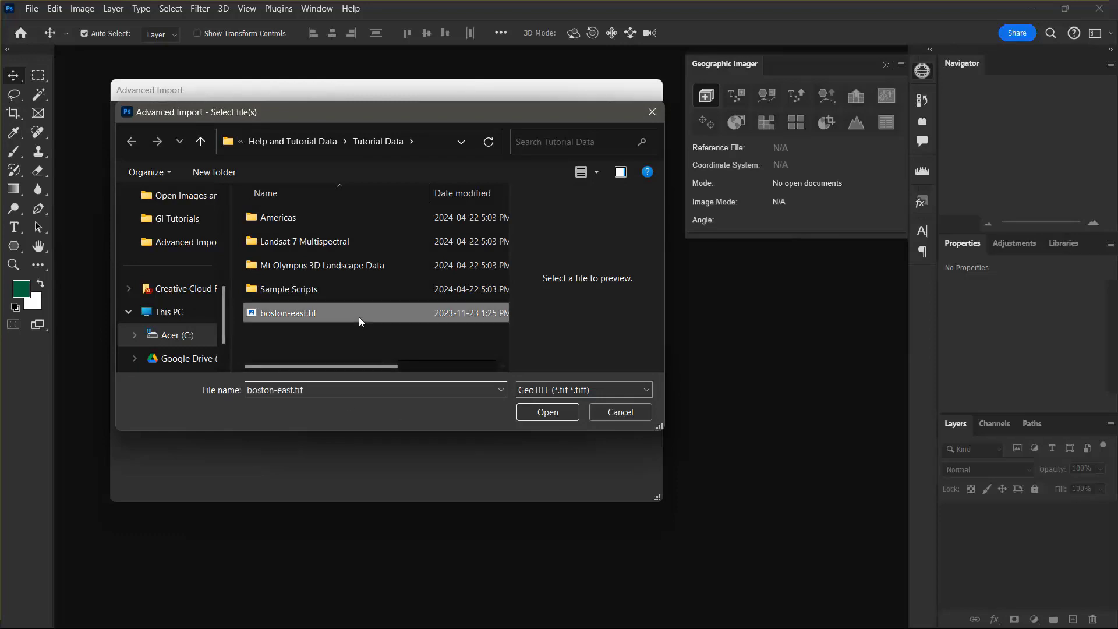
click(543, 413)
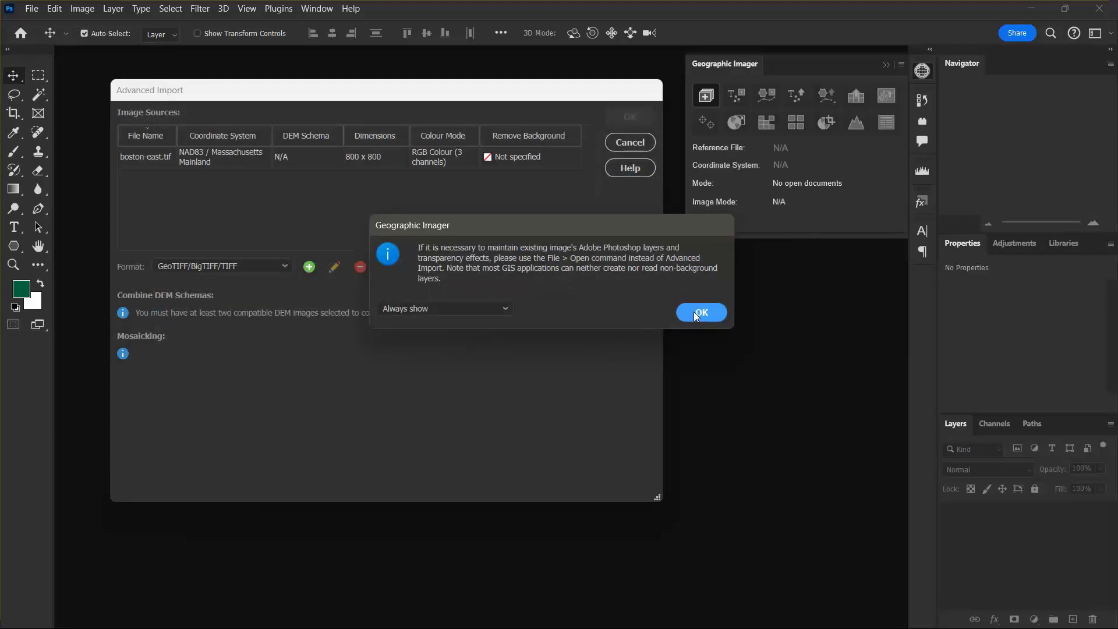
click(699, 312)
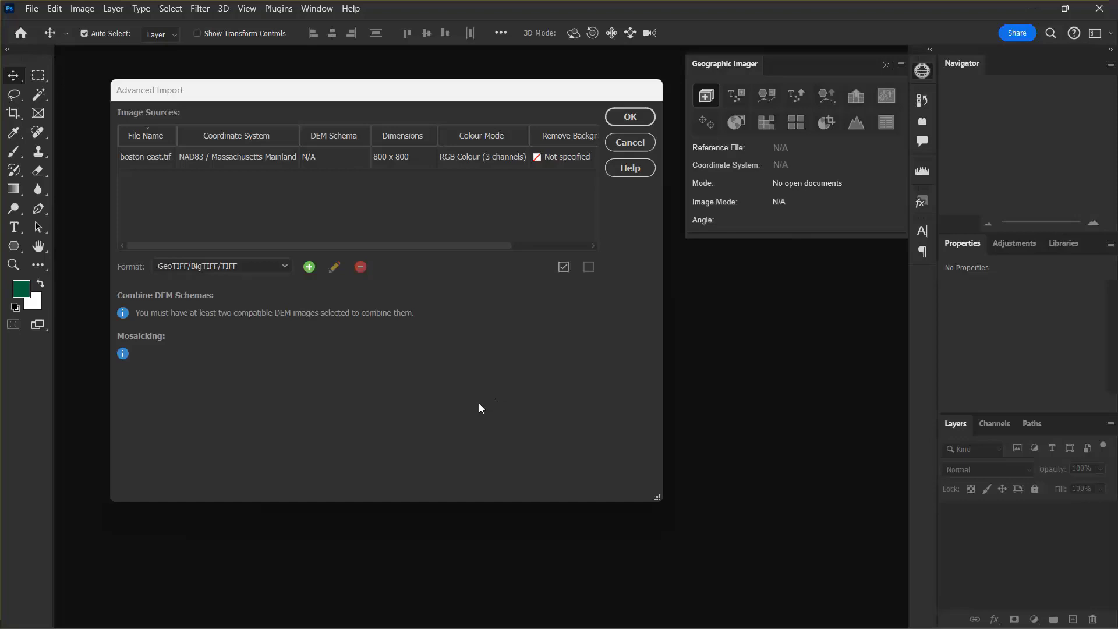
- Add boston-west.ecw as a second source using the ECW import format
click(286, 269)
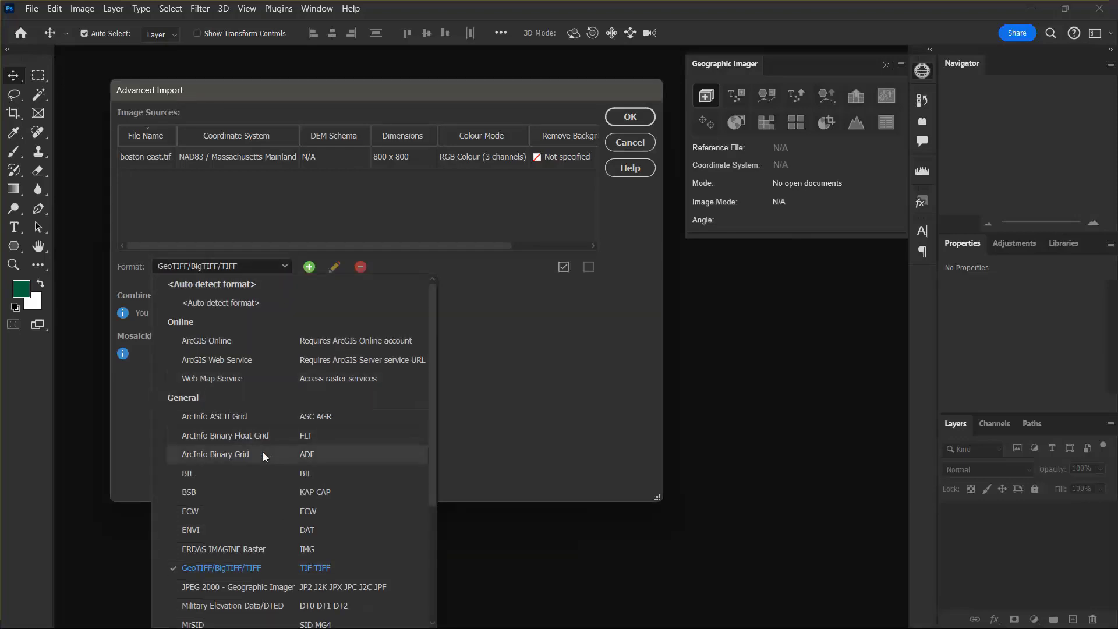
click(231, 518)
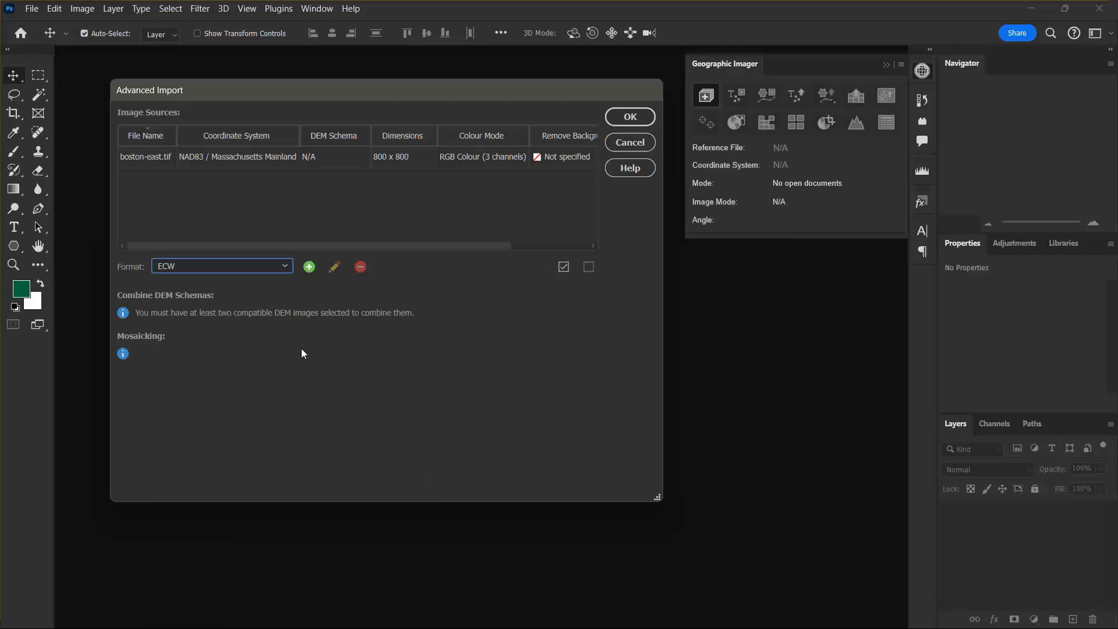
click(308, 266)
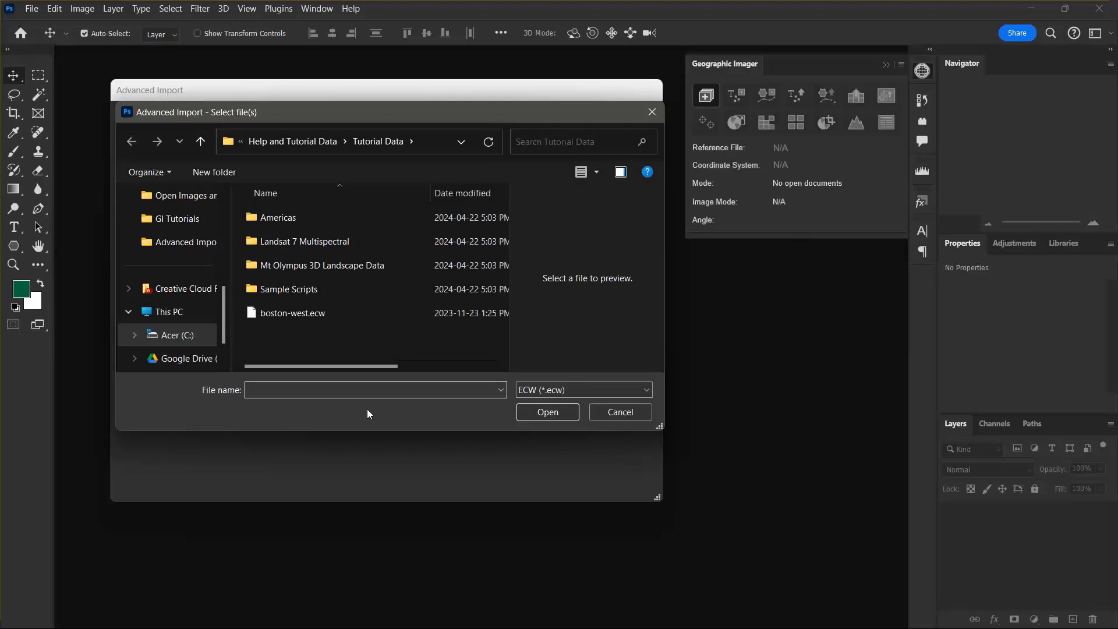
click(332, 318)
click(546, 411)
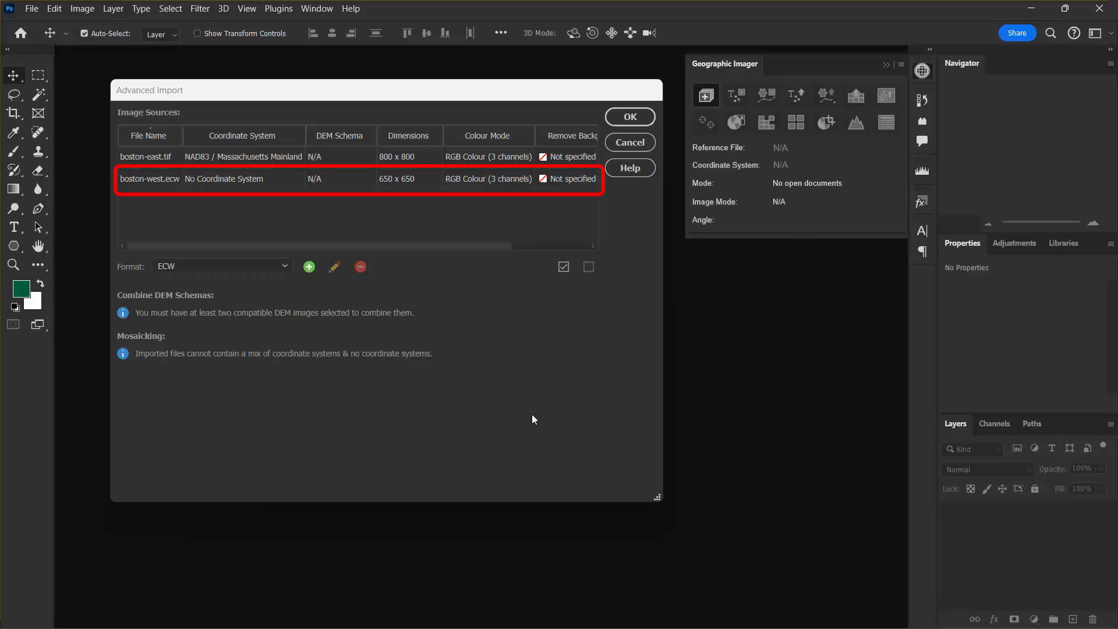
- Set boston-west.ecw's coordinate system to 'Same as' boston-east.tif and confirm
double_click(247, 182)
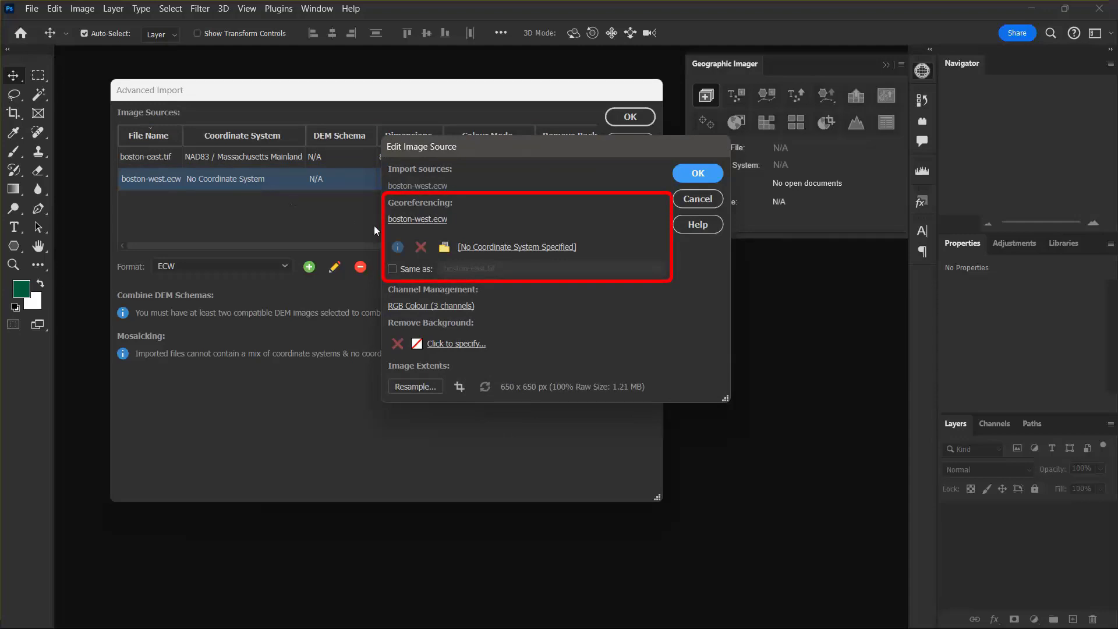
click(392, 268)
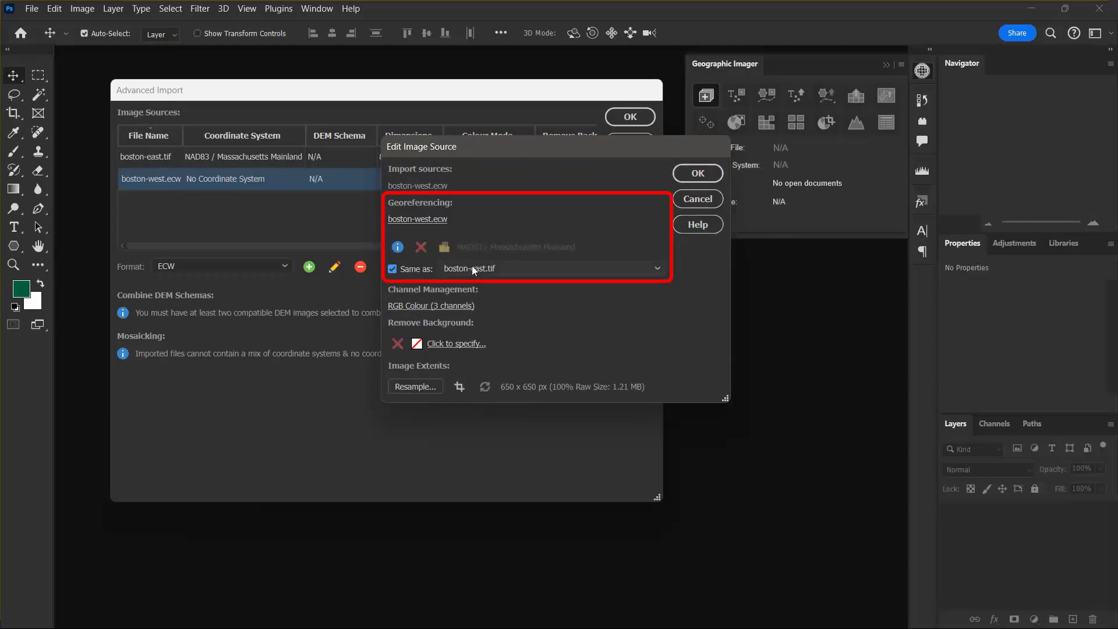
click(517, 267)
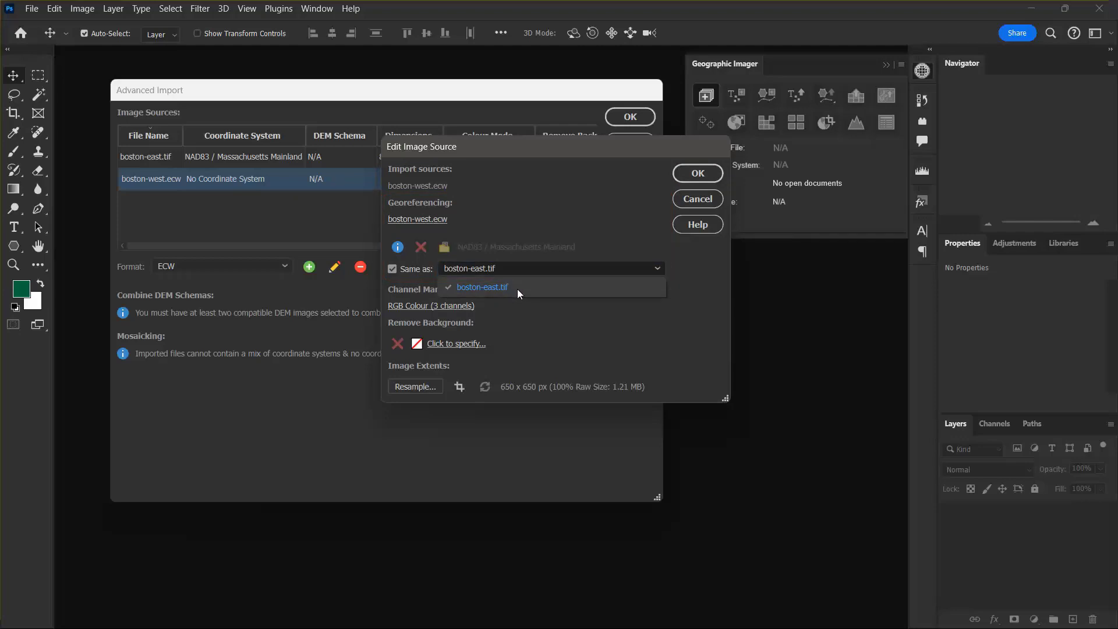
click(517, 289)
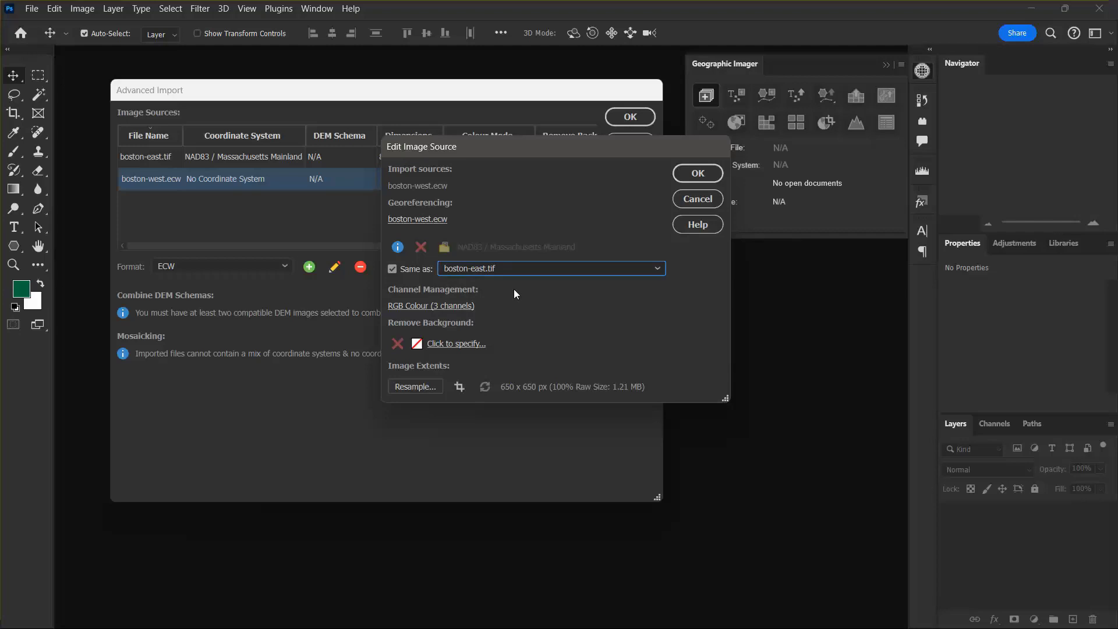
click(697, 172)
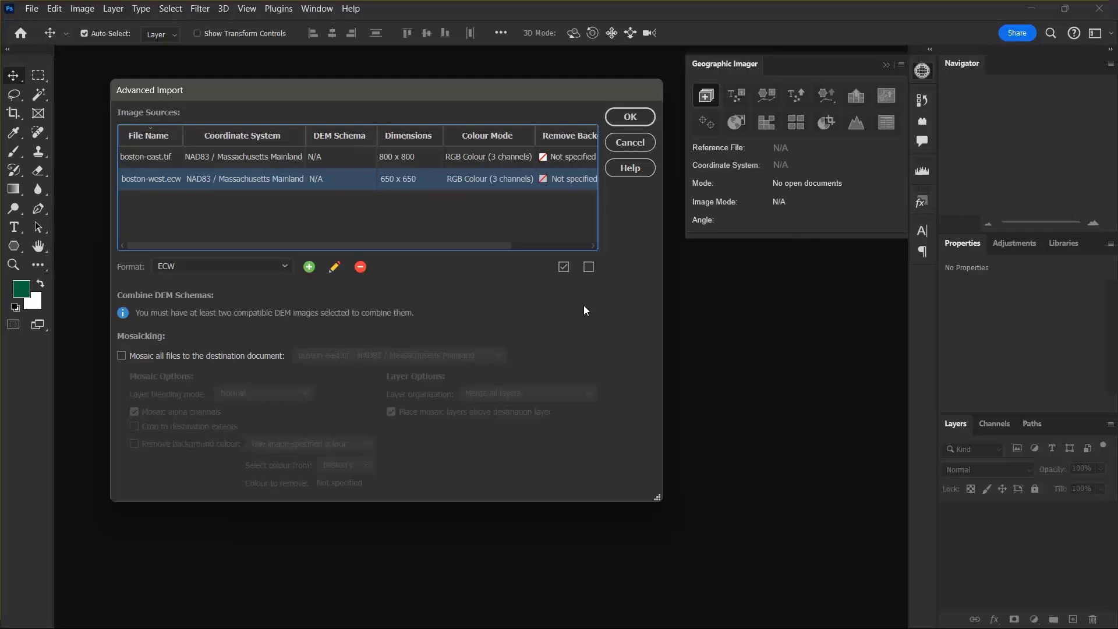
- Resample boston-east.tif to 650 px width with aspect ratio kept, and confirm
double_click(259, 160)
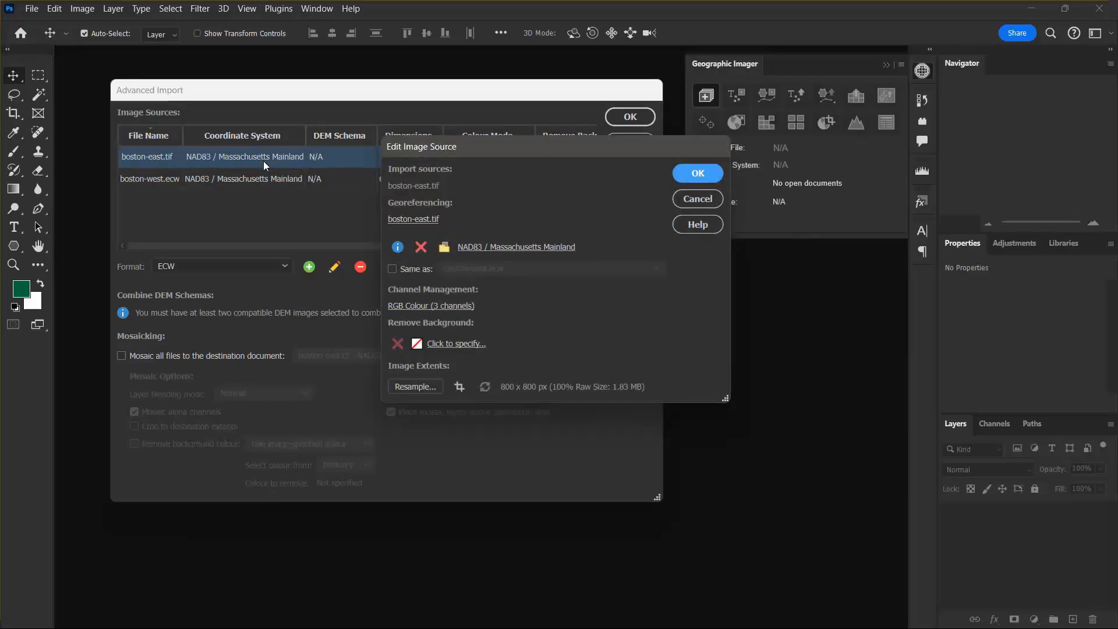
click(421, 386)
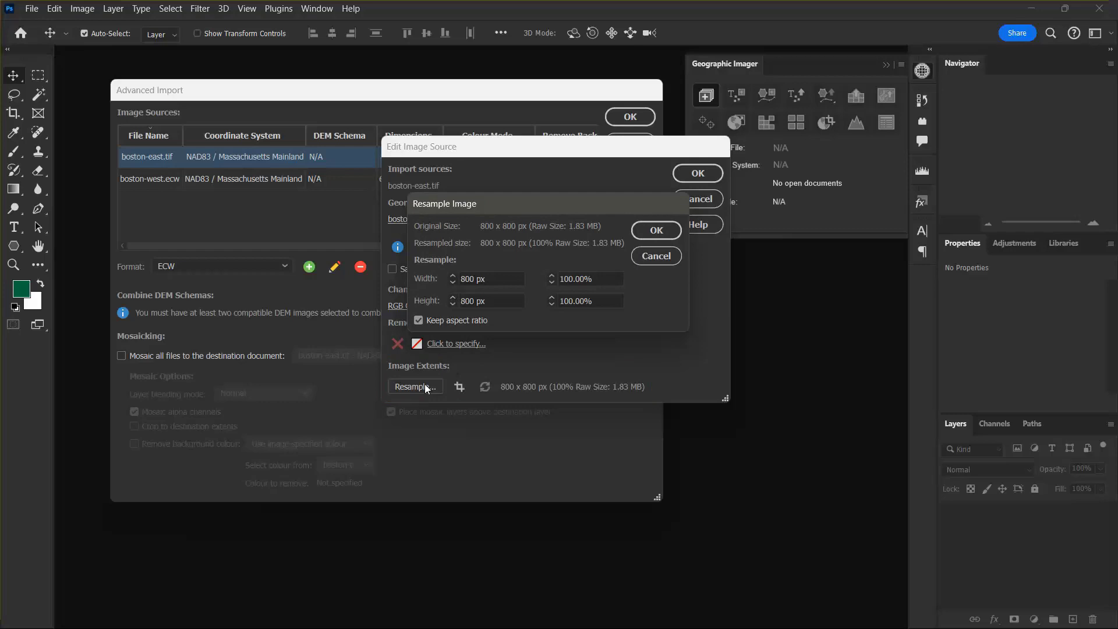
click(472, 279)
text(65)
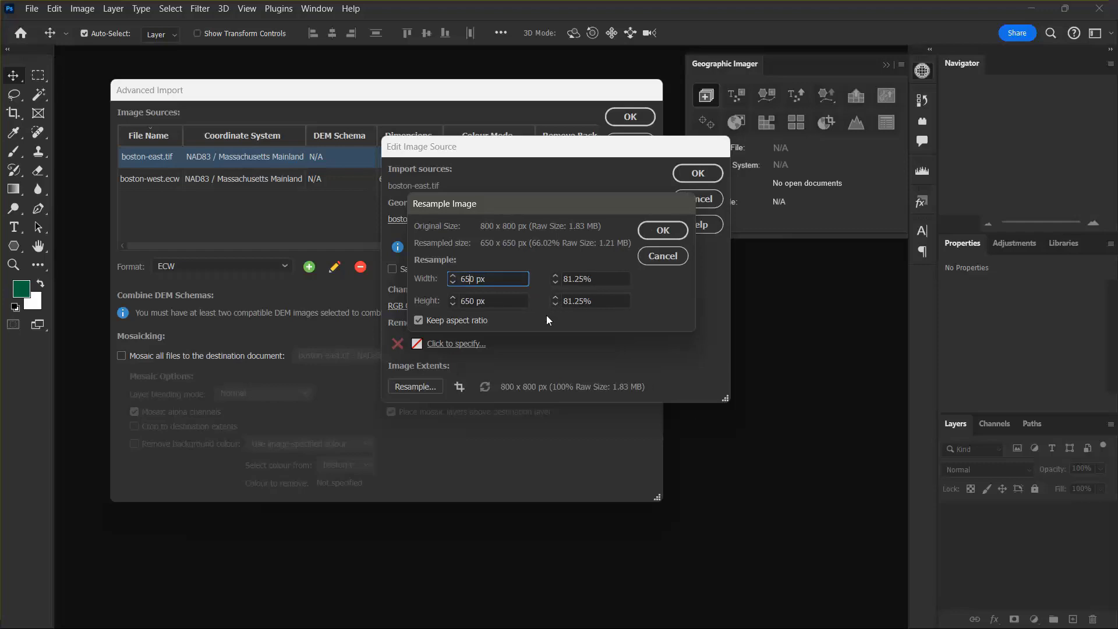
click(546, 316)
click(663, 230)
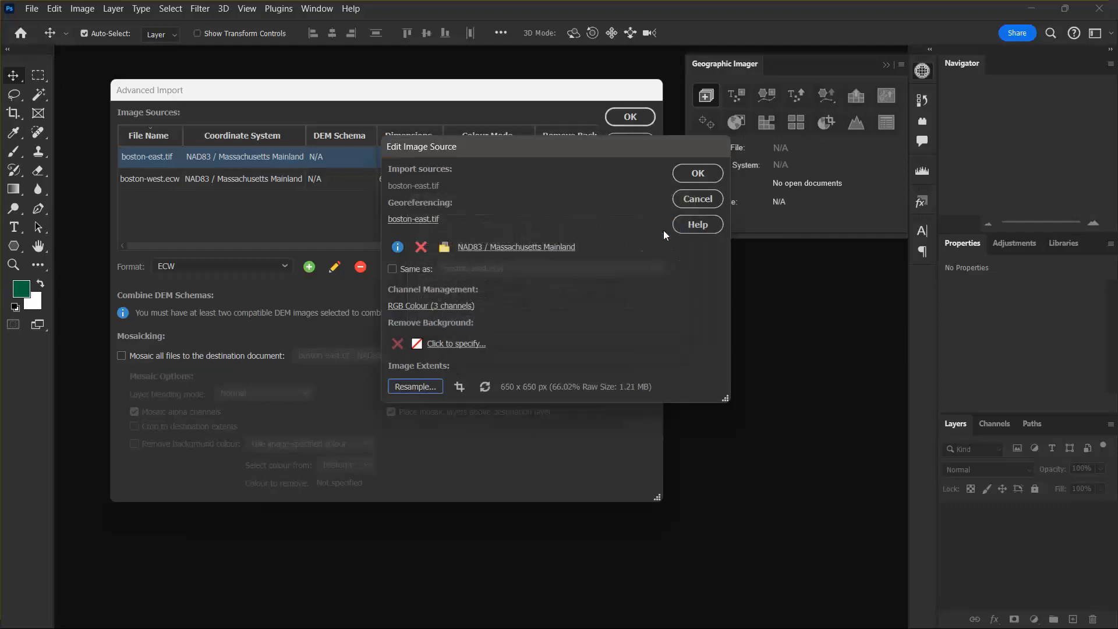
click(698, 174)
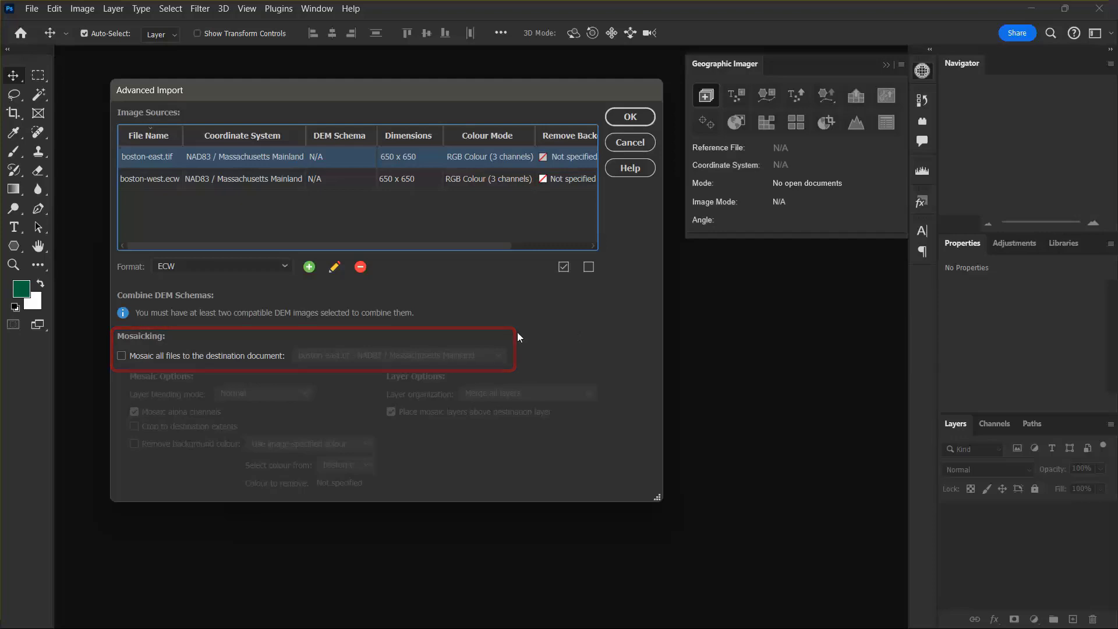
- Enable 'Mosaic all files to the destination document' with boston-east.tif and run the import
click(121, 357)
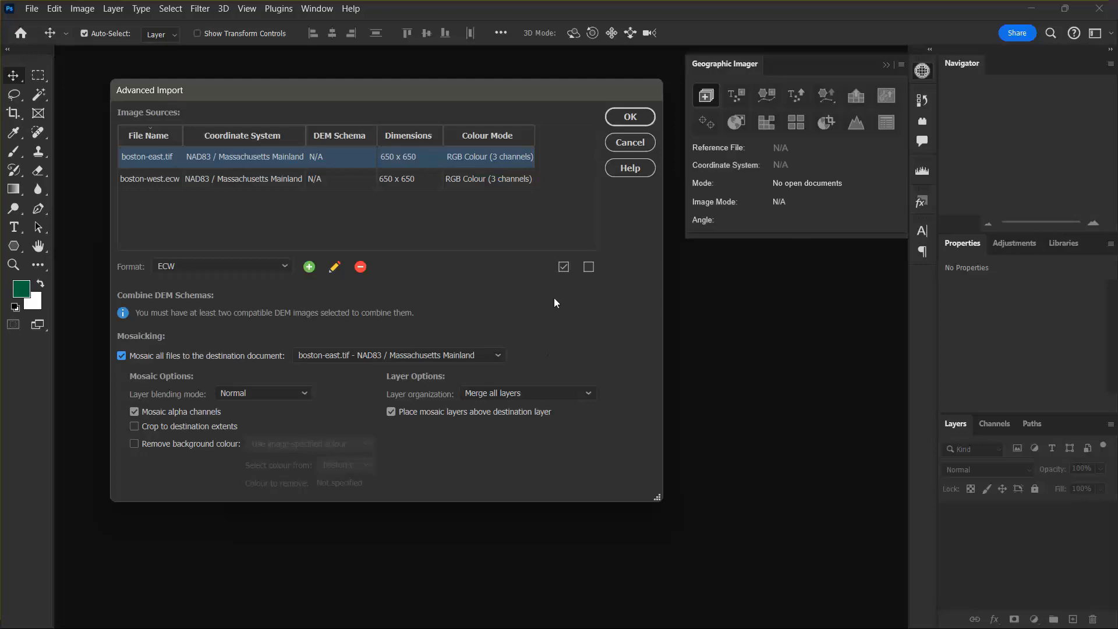
click(630, 116)
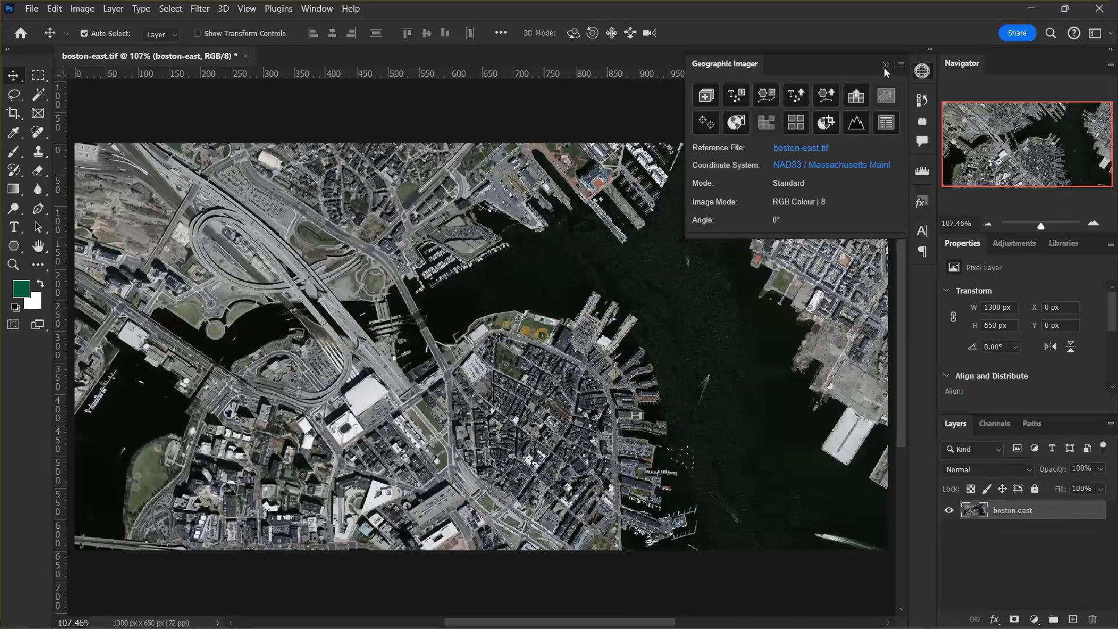
- Collapse the Geographic Imager panel with its double-arrow button
click(886, 67)
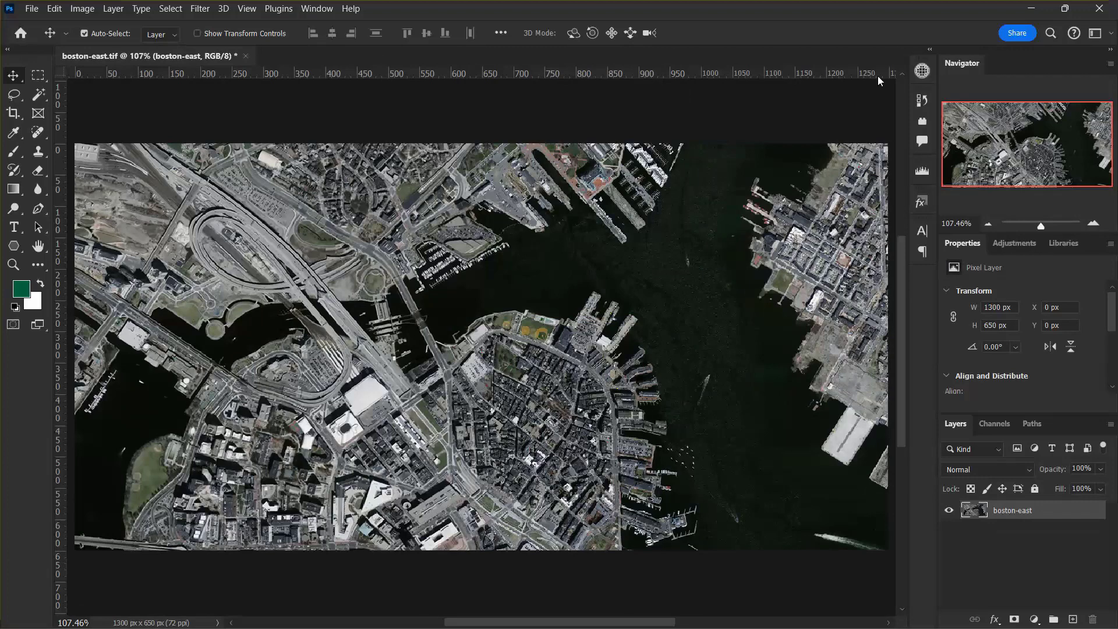